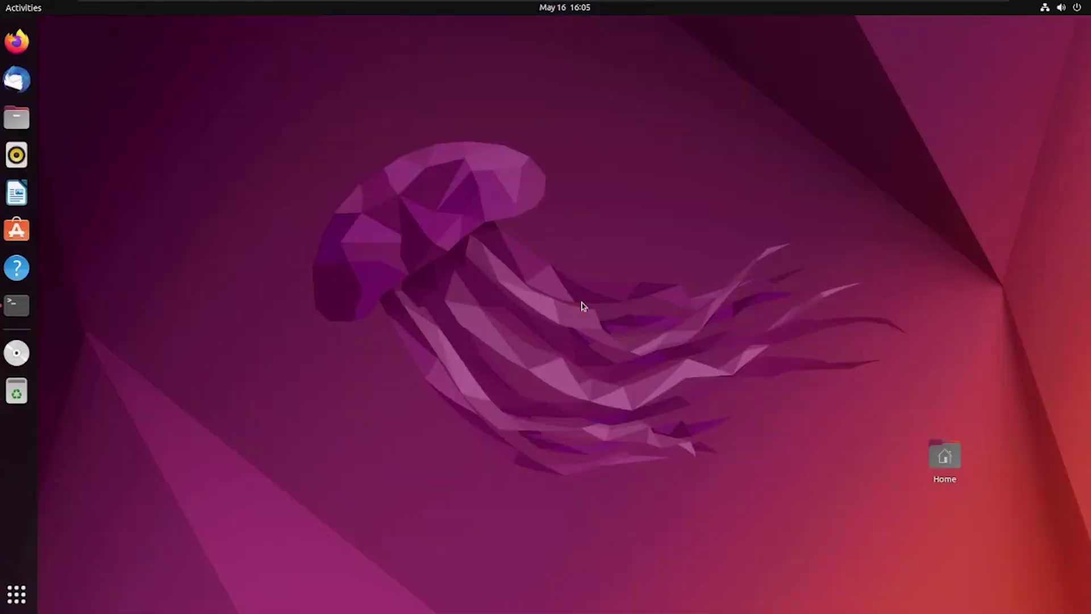
# Step: Open a terminal and run sudo useradd -M rynvie, authorising with the administrator password
pyautogui.click(17, 305)
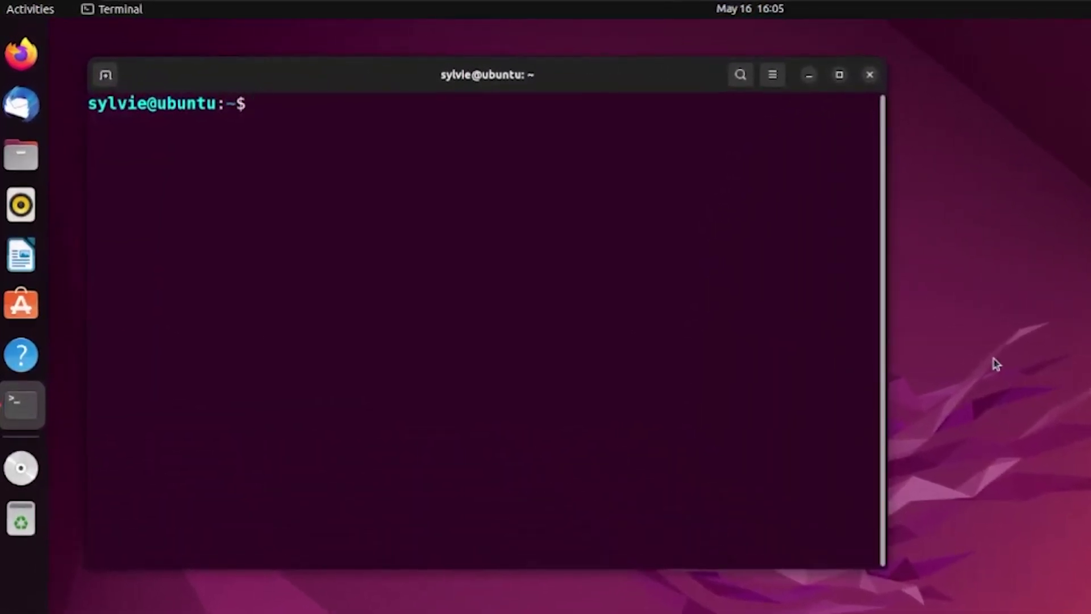
pyautogui.write('s')
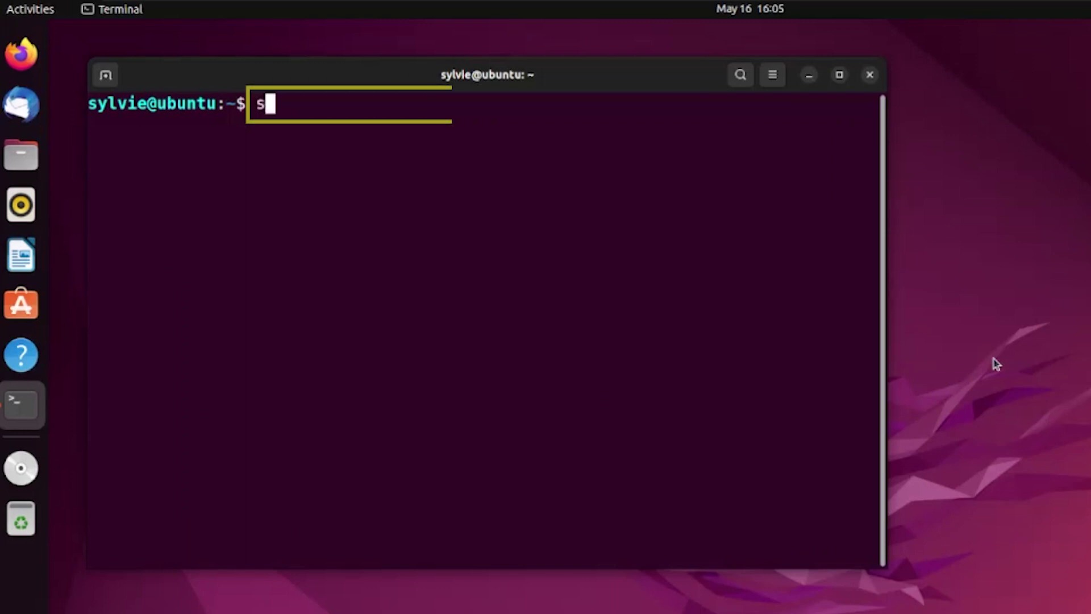
pyautogui.write('udo ')
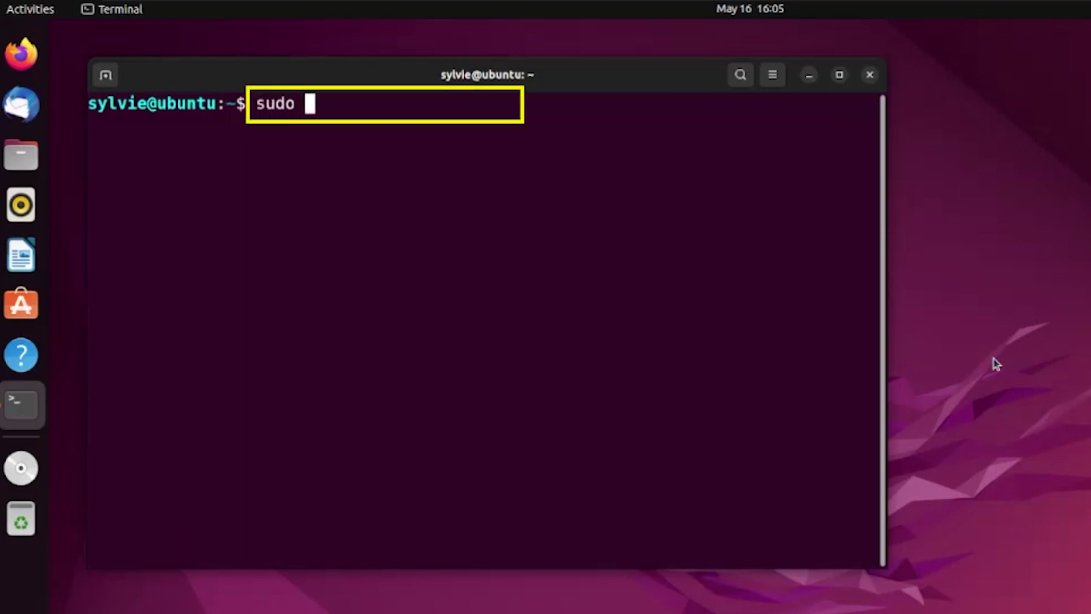
pyautogui.write('user')
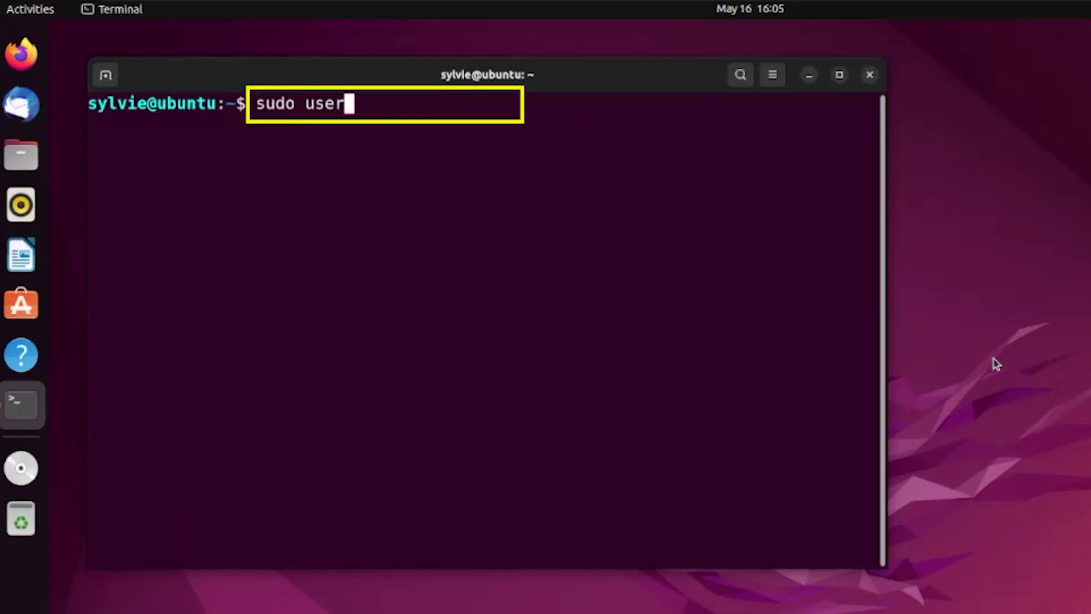
pyautogui.write('add -')
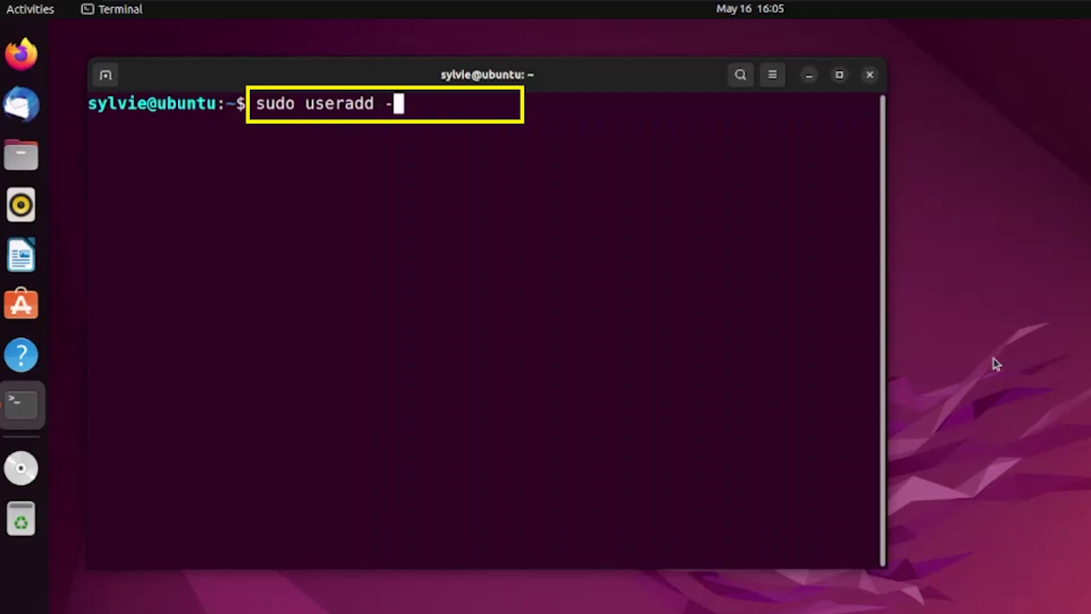
pyautogui.write('M ')
pyautogui.write('rynvie')
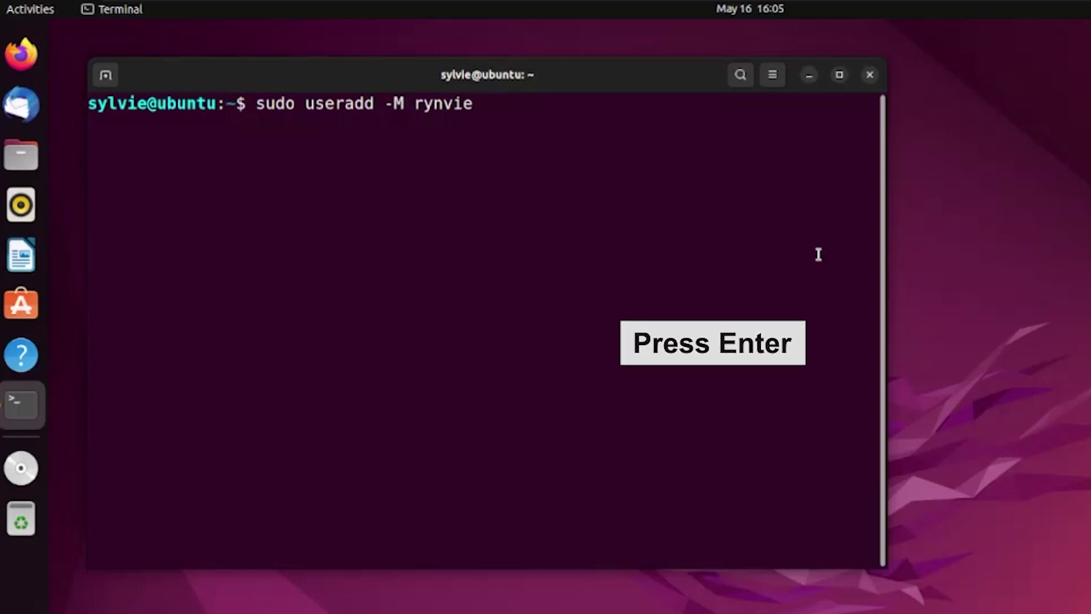
pyautogui.press('Return')
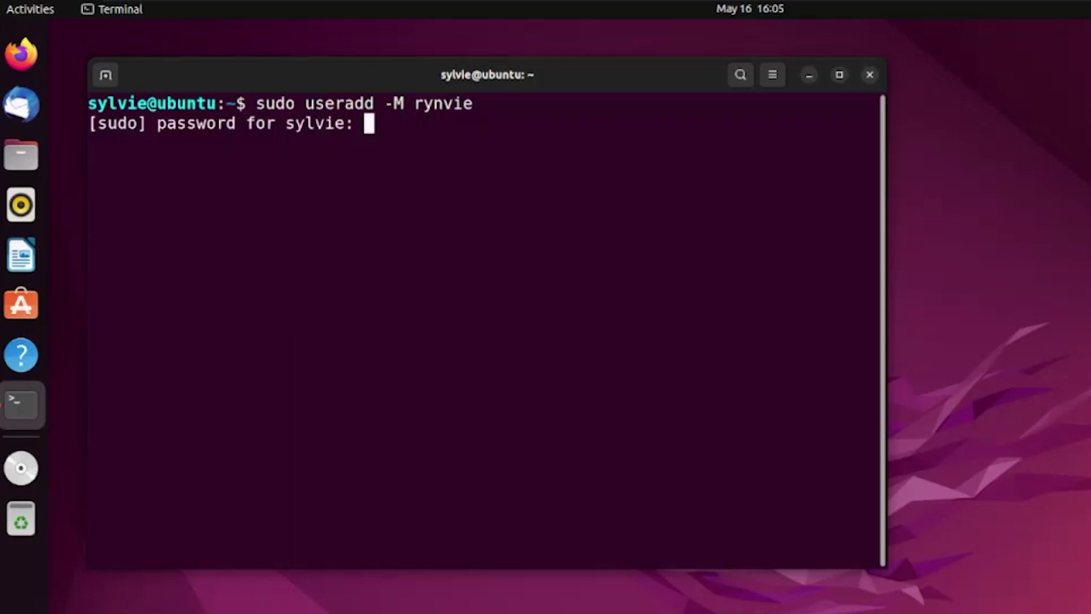
pyautogui.press('Return')
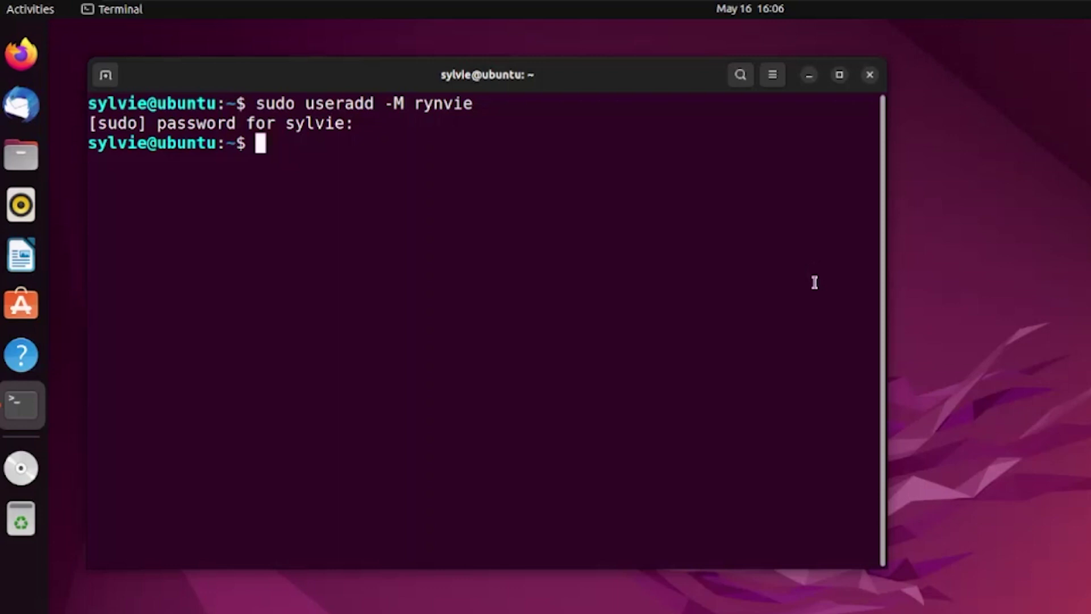
pyautogui.write('get')
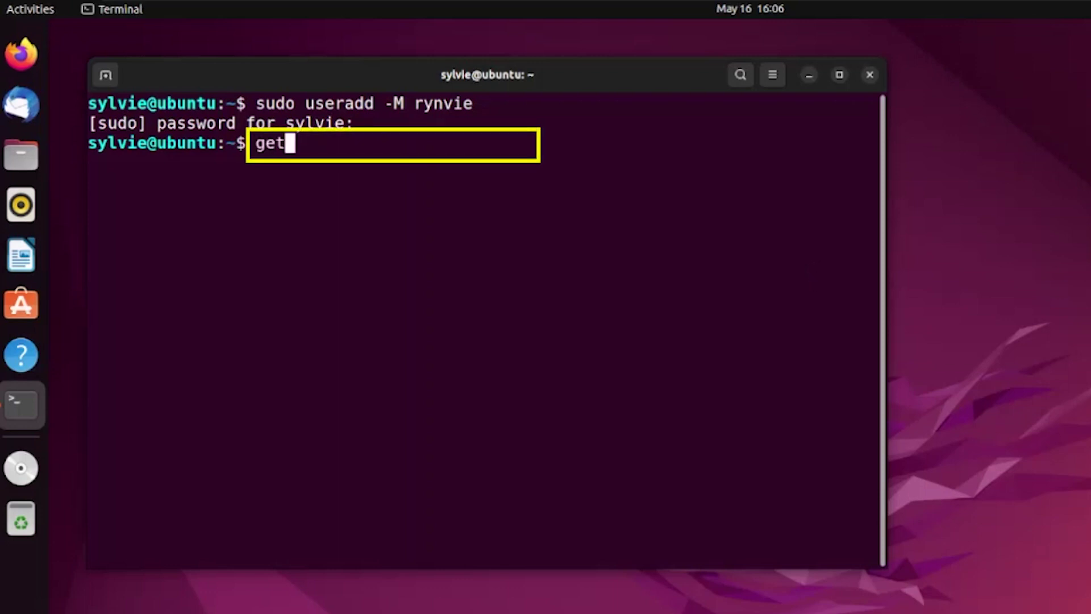
pyautogui.write('ent ')
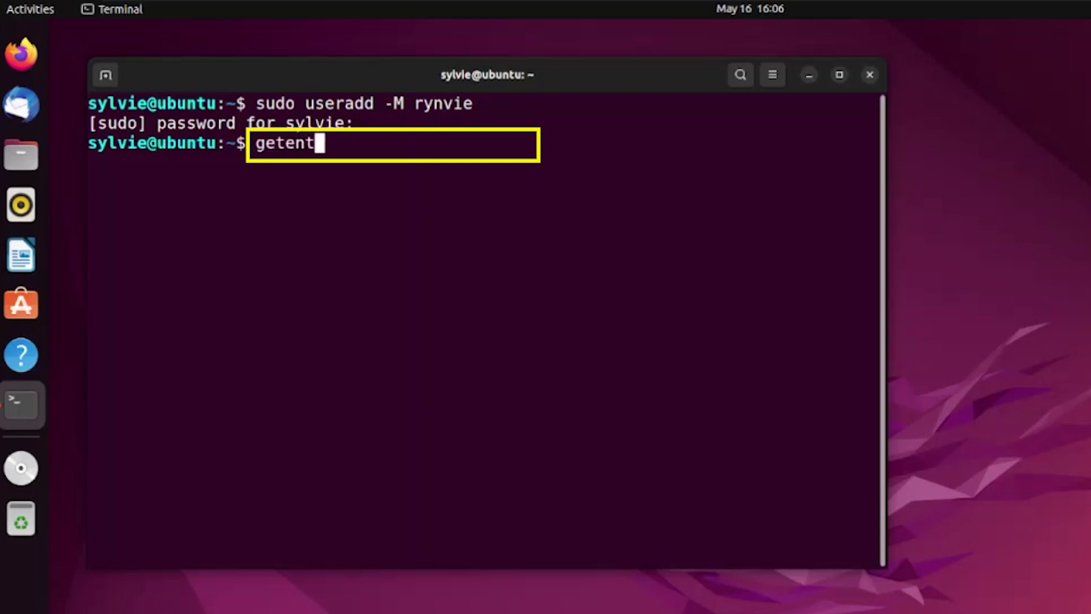
pyautogui.write('pass')
pyautogui.write('wd | ')
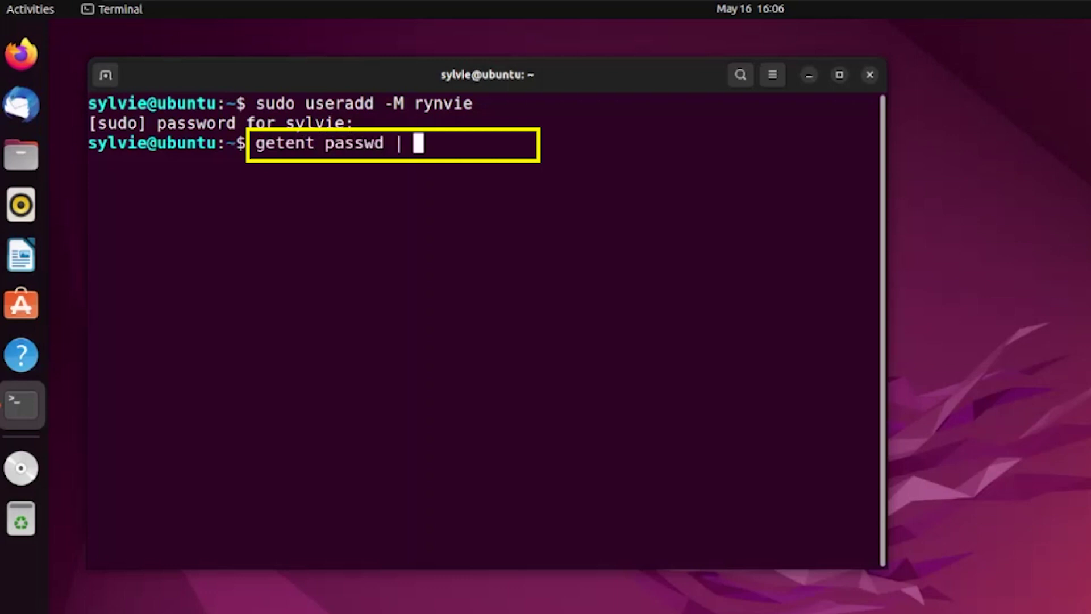
pyautogui.write('grep rynvie')
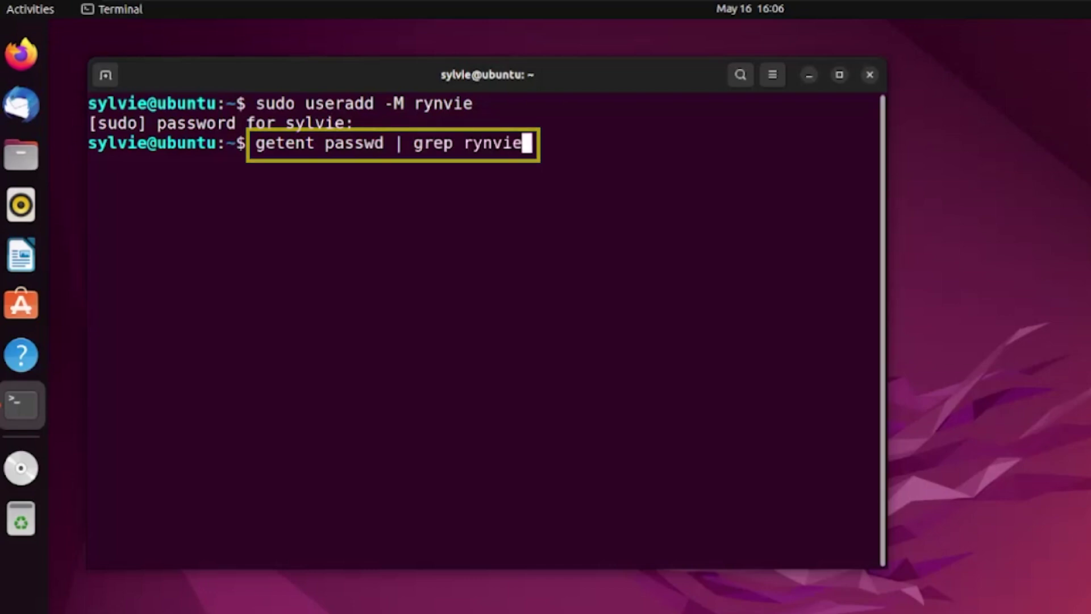
# Step: Look up rynvie with getent passwd | grep rynvie, showing UID 1001 and /home/rynvie
pyautogui.press('Return')
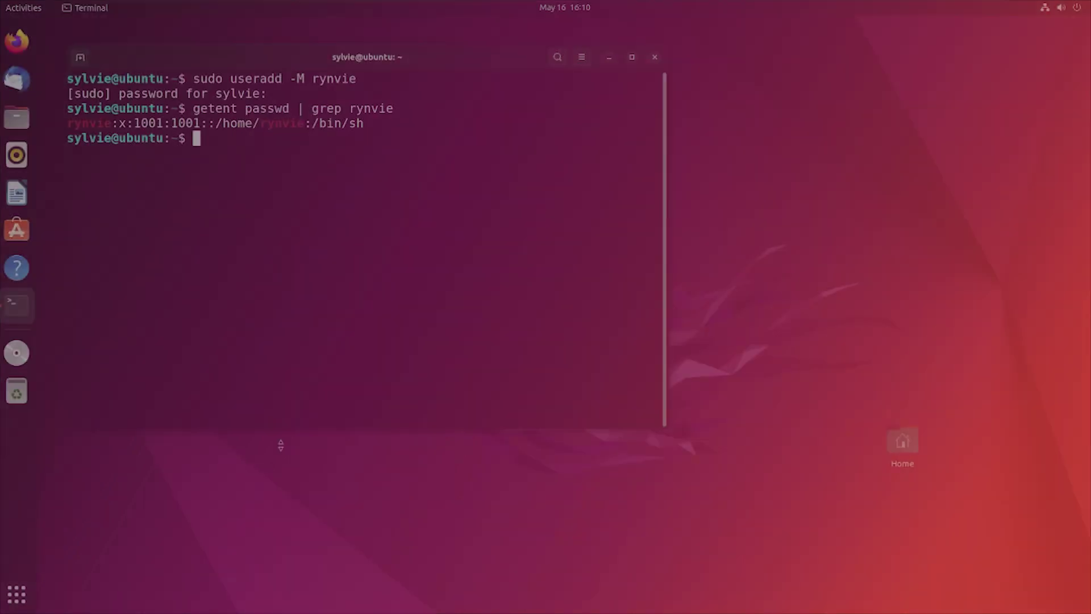
pyautogui.write('su')
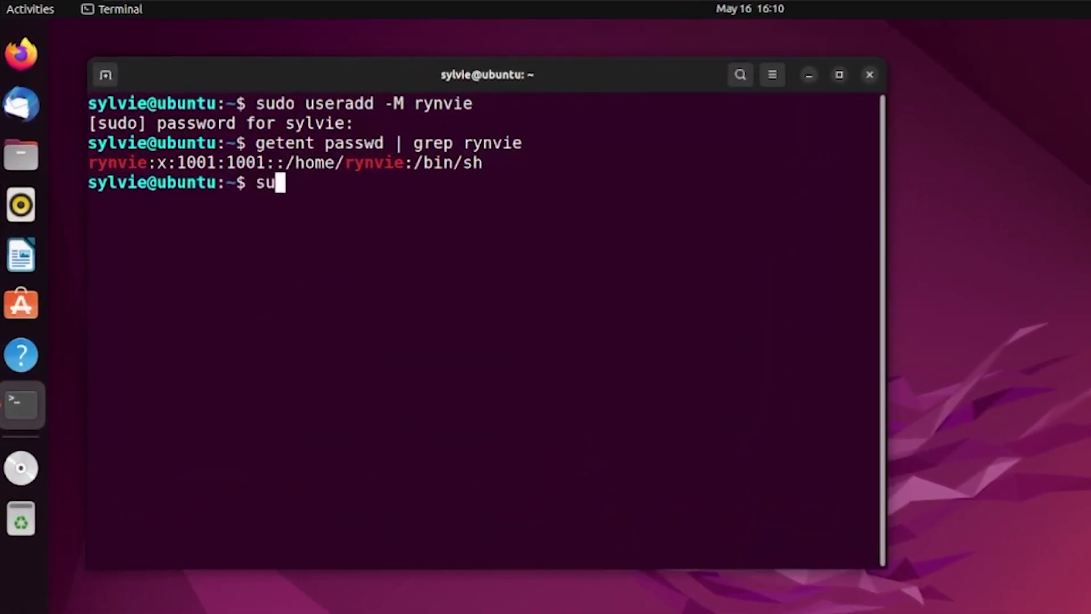
pyautogui.write('do ')
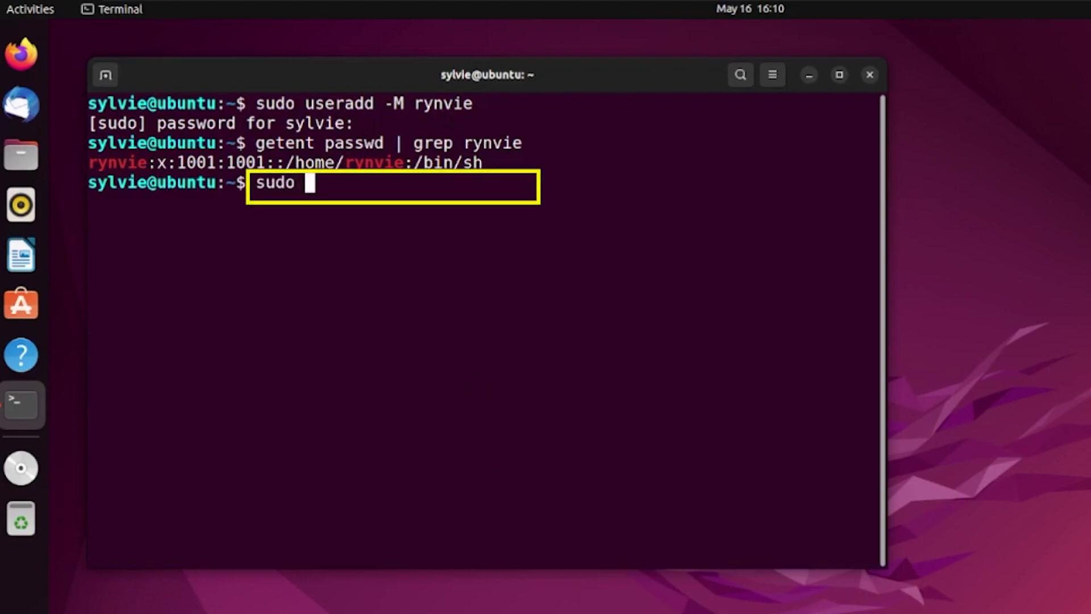
pyautogui.write('pas')
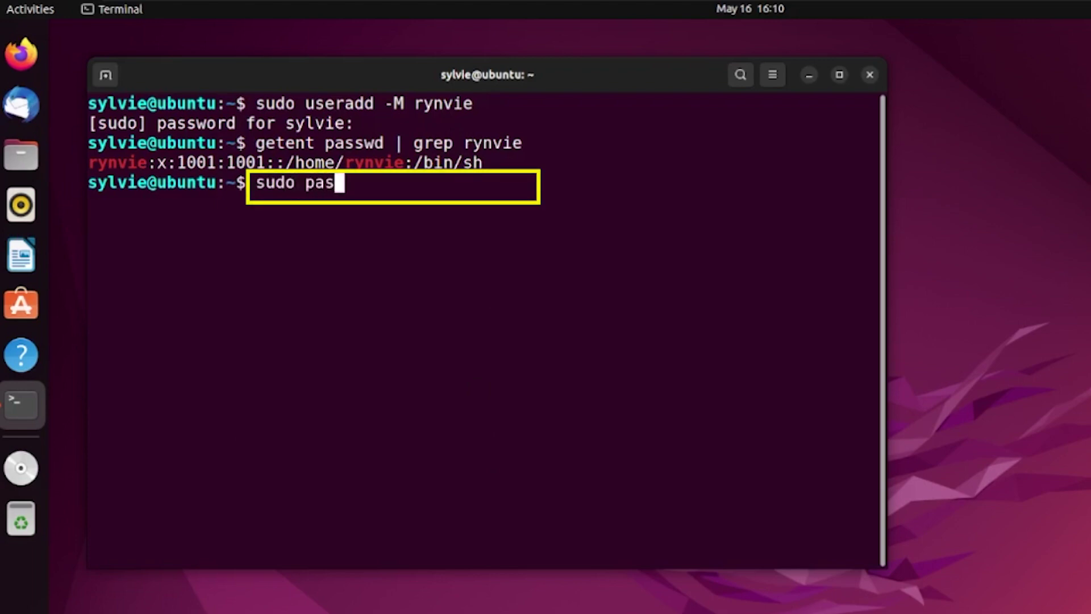
pyautogui.write('swd r')
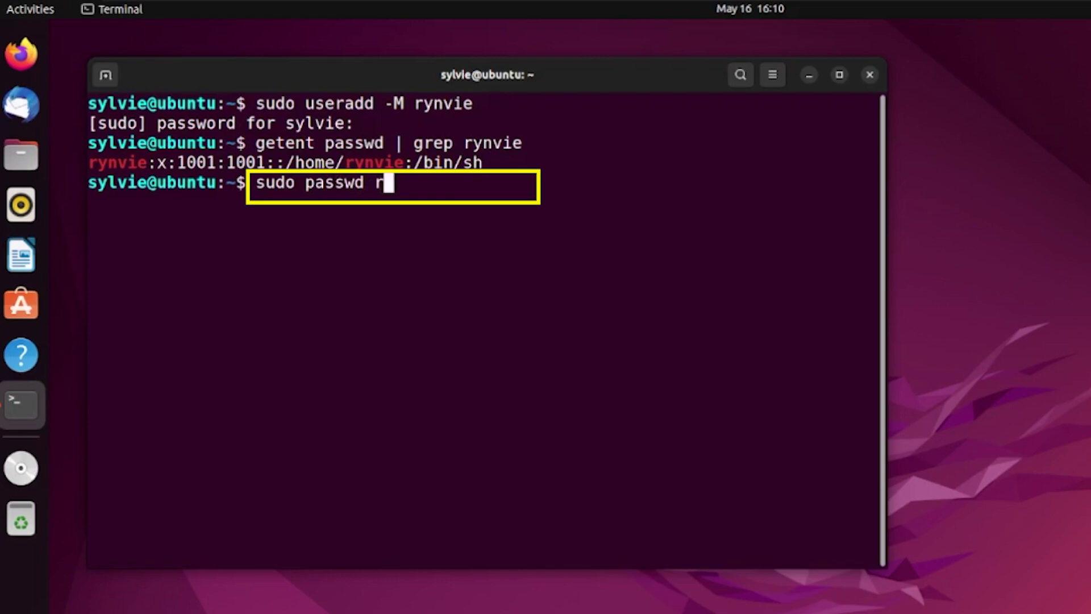
pyautogui.write('ynvie')
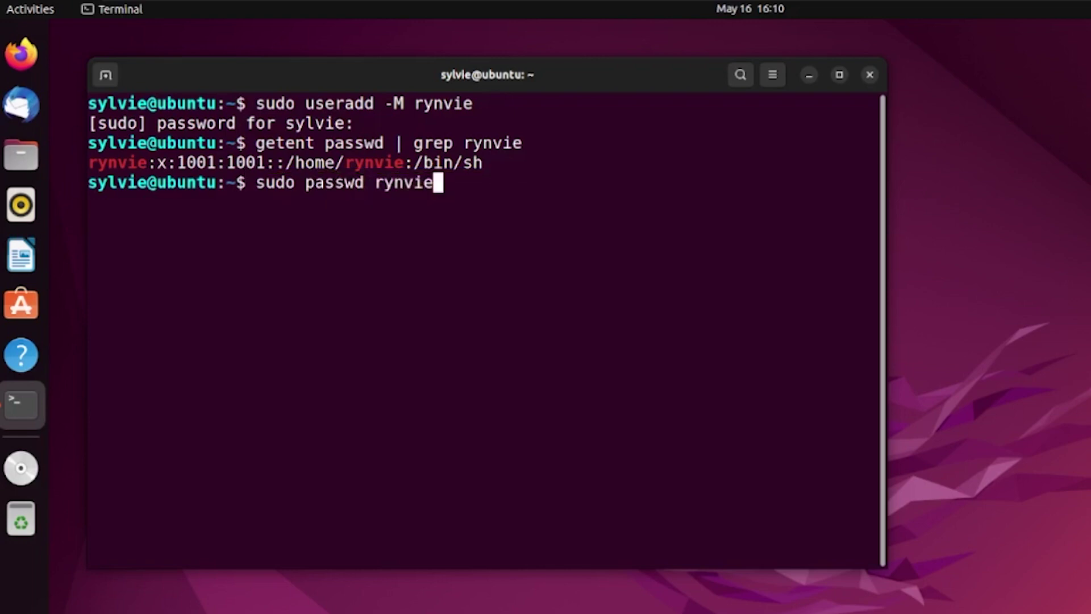
# Step: Set rynvie's password with sudo passwd rynvie, entering and confirming the new password
pyautogui.press('Return')
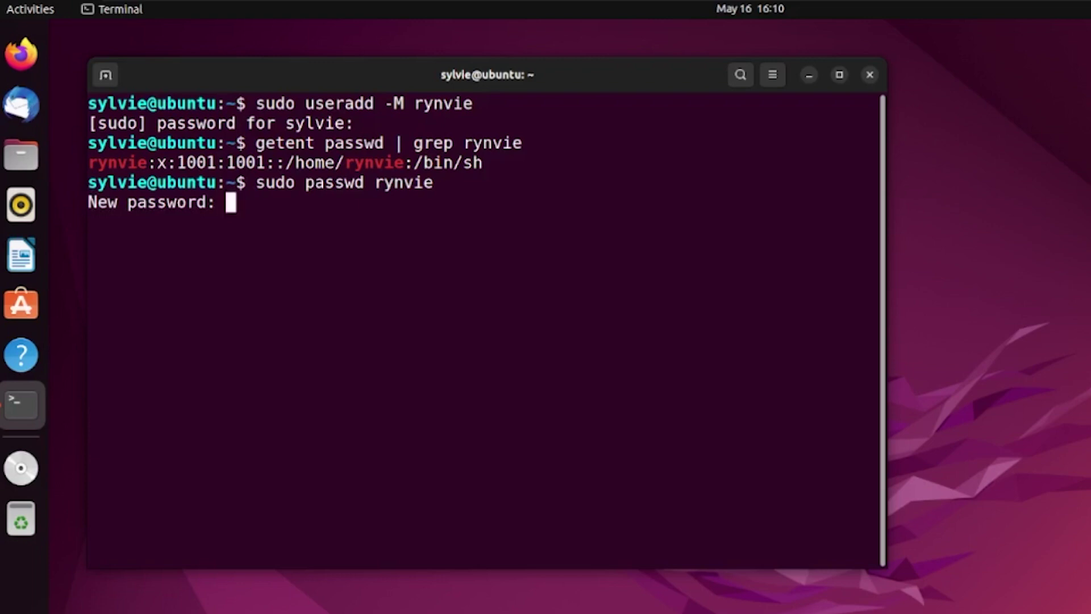
pyautogui.press('Return')
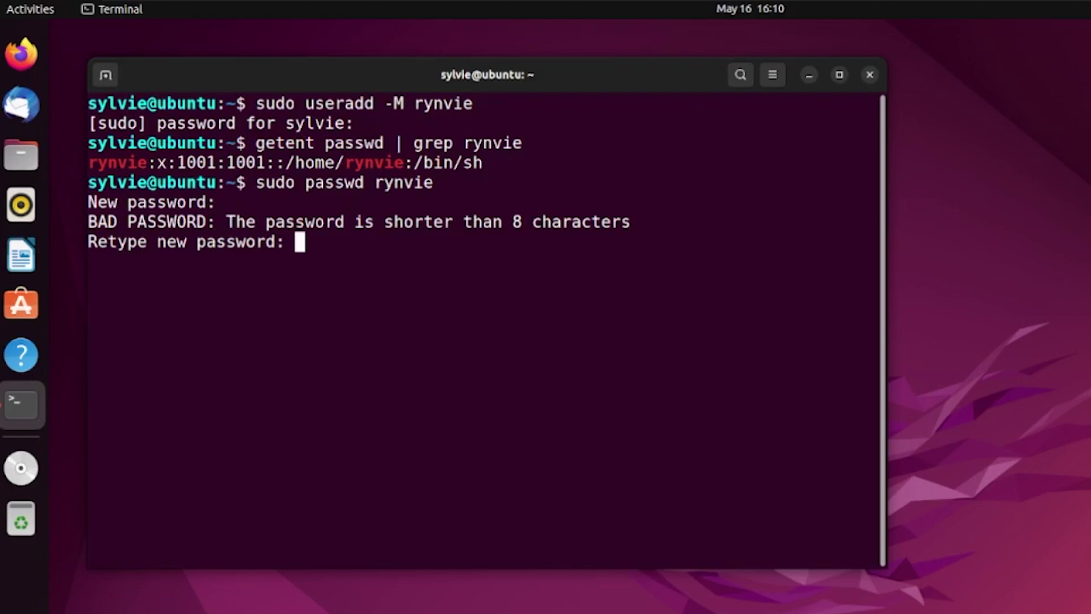
pyautogui.press('Return')
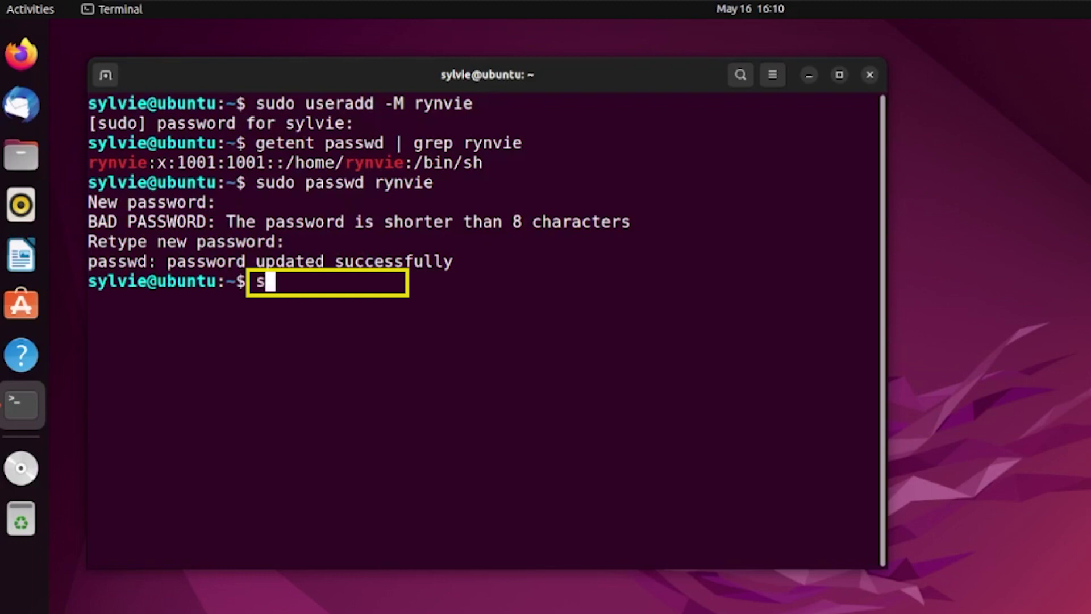
pyautogui.write('su -')
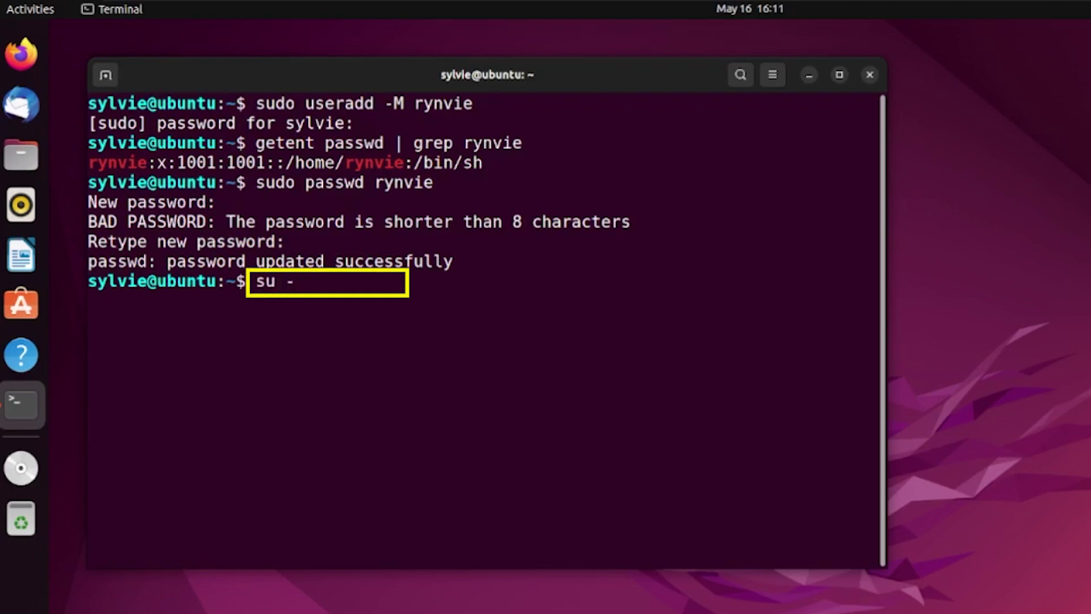
pyautogui.write(' rynv')
pyautogui.write('ie')
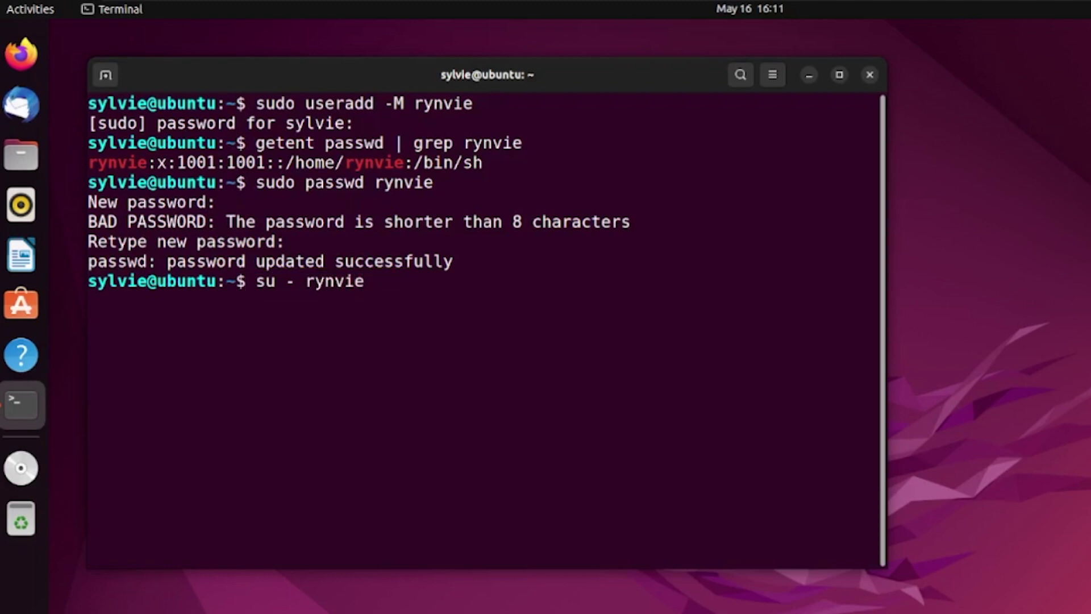
# Step: Switch to rynvie with su - rynvie and its password, reaching a $ prompt
pyautogui.press('Return')
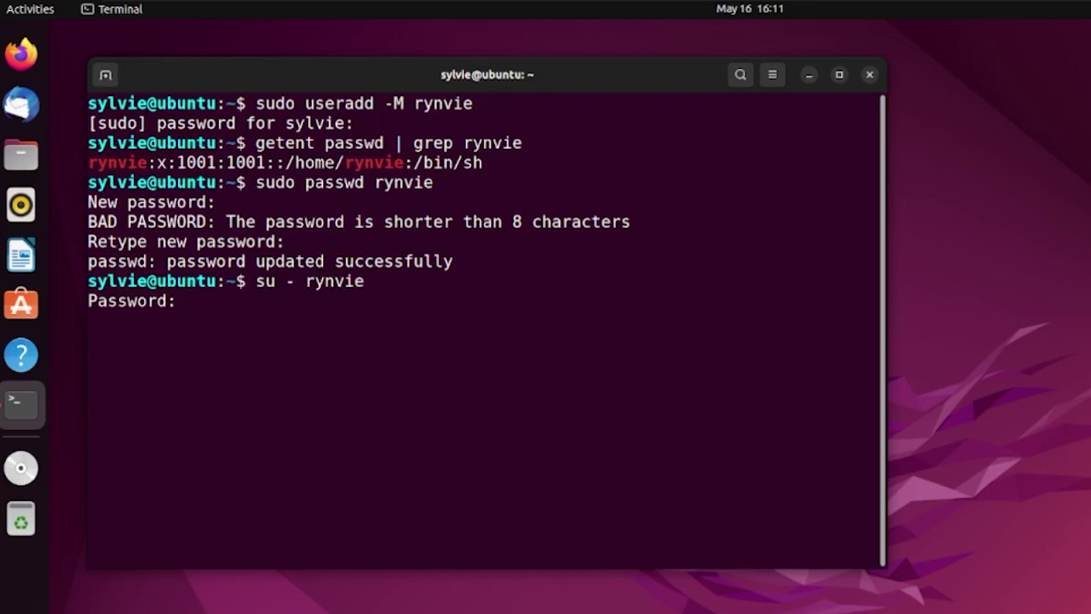
pyautogui.press('Return')
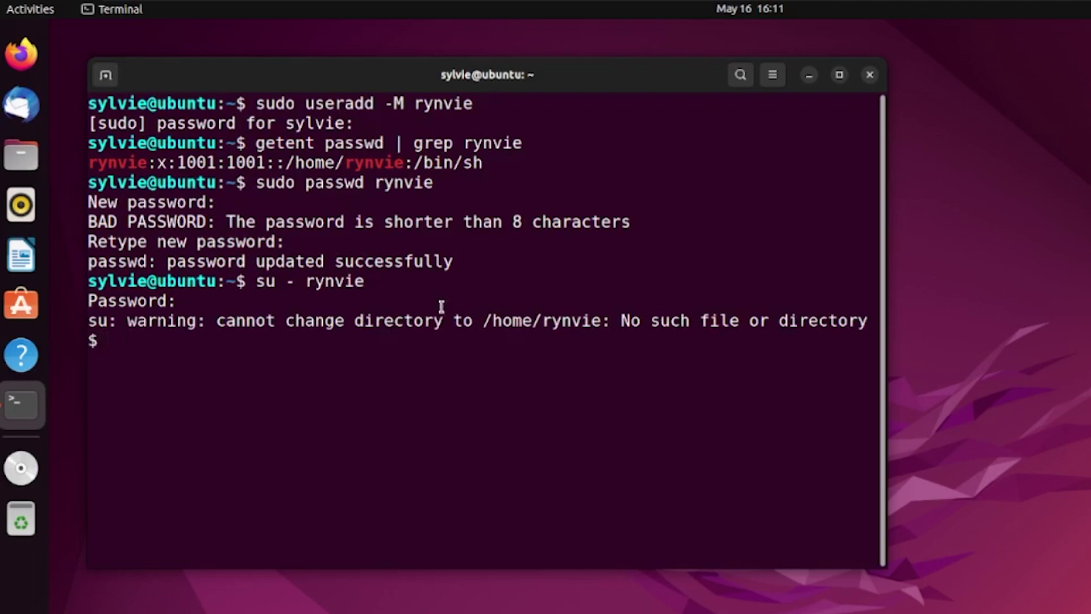